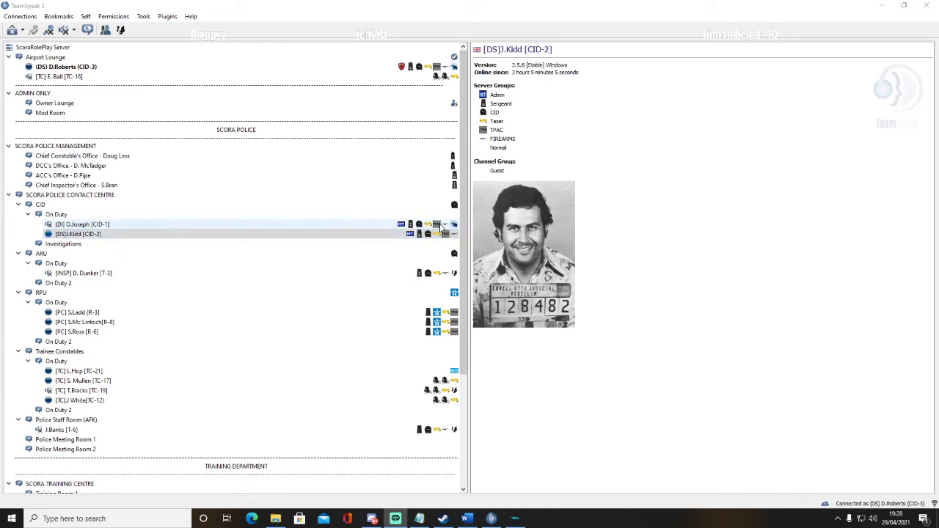
- View the CID detective inspector's details, then the first RPU constable's profile
click(401, 227)
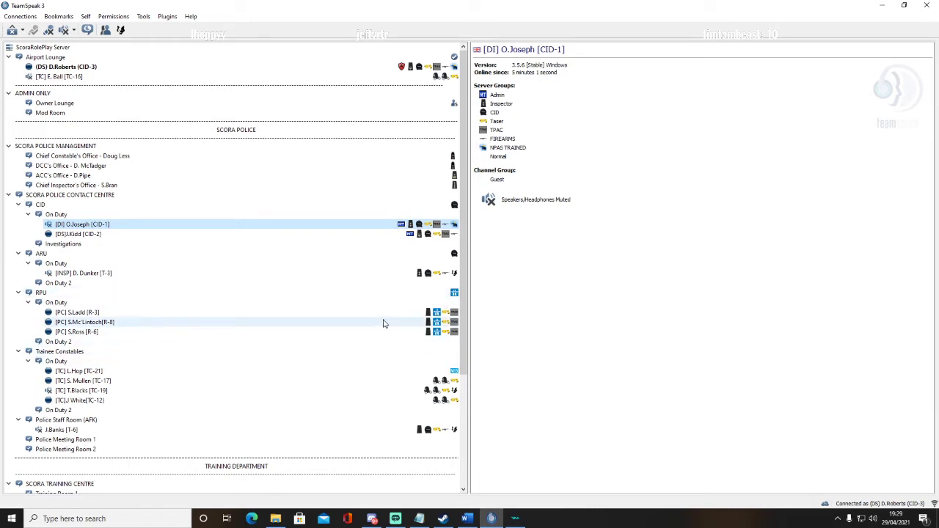
click(268, 315)
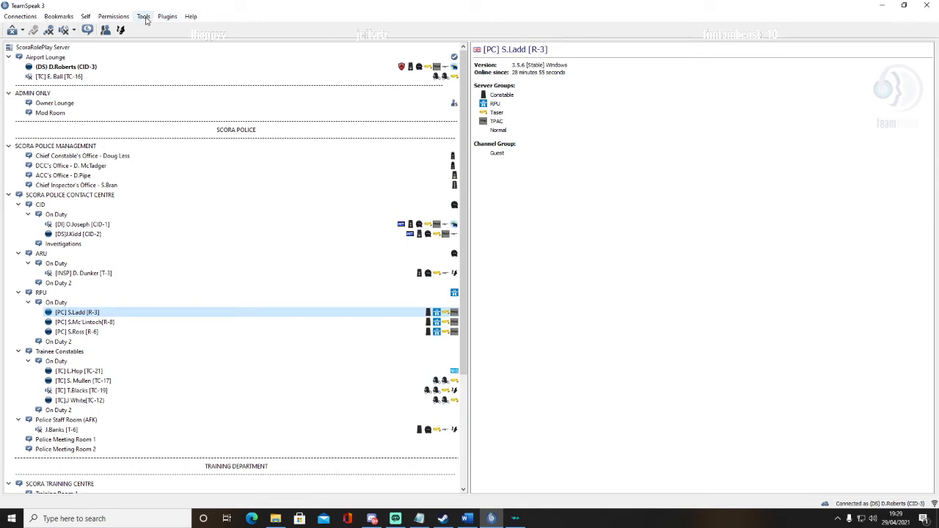
click(144, 16)
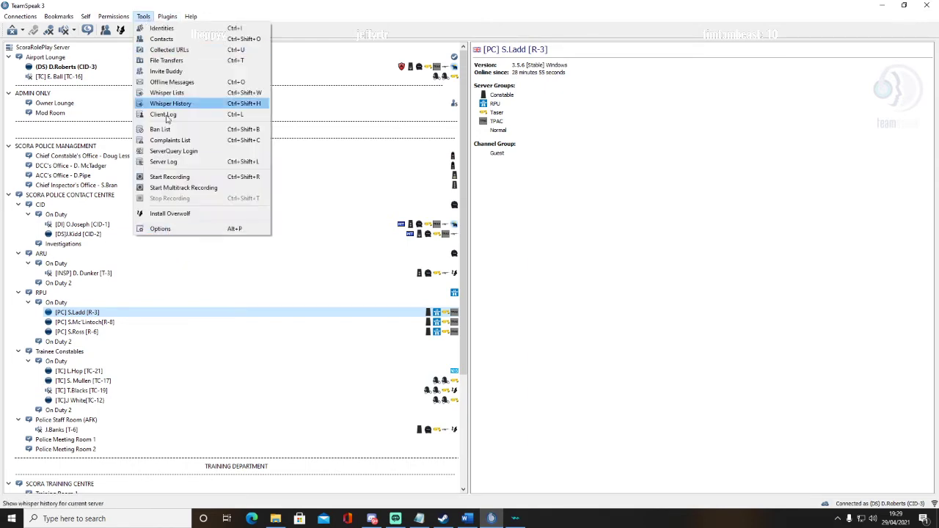
click(170, 229)
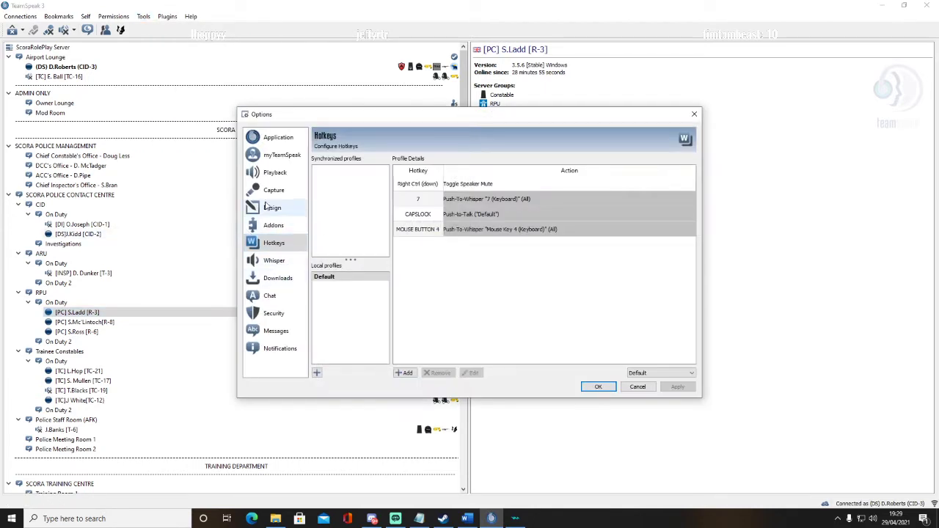
click(267, 190)
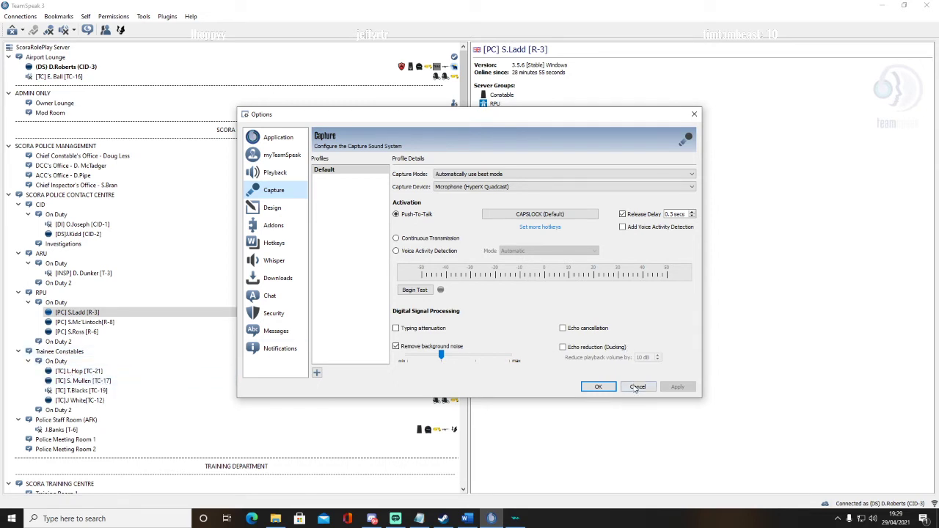
click(270, 244)
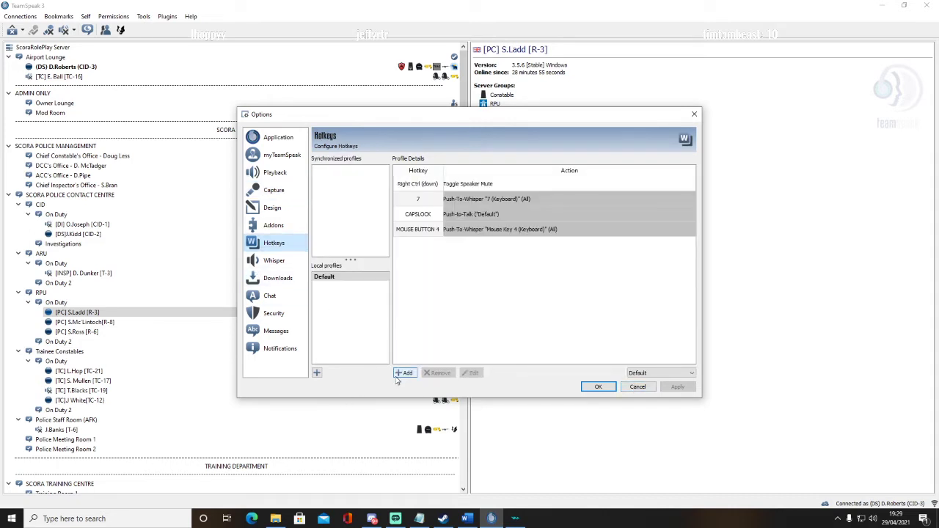
click(407, 373)
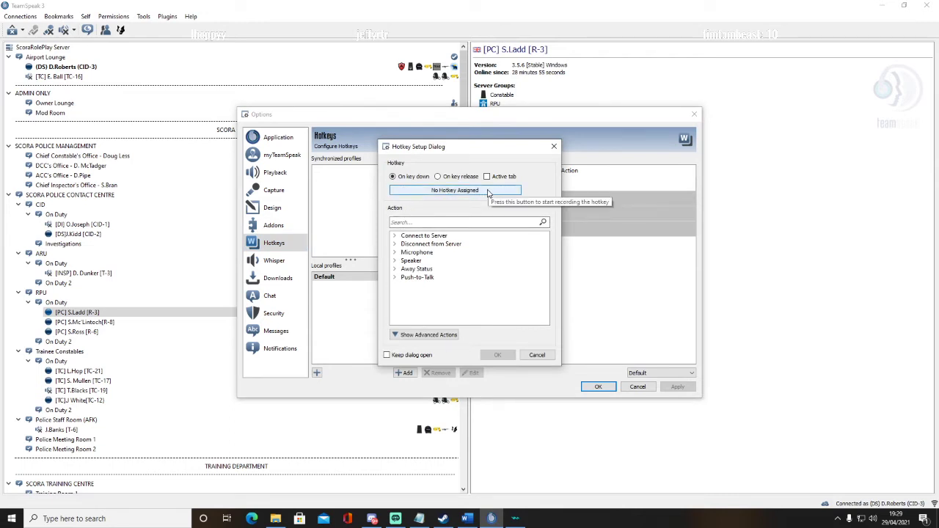
click(395, 262)
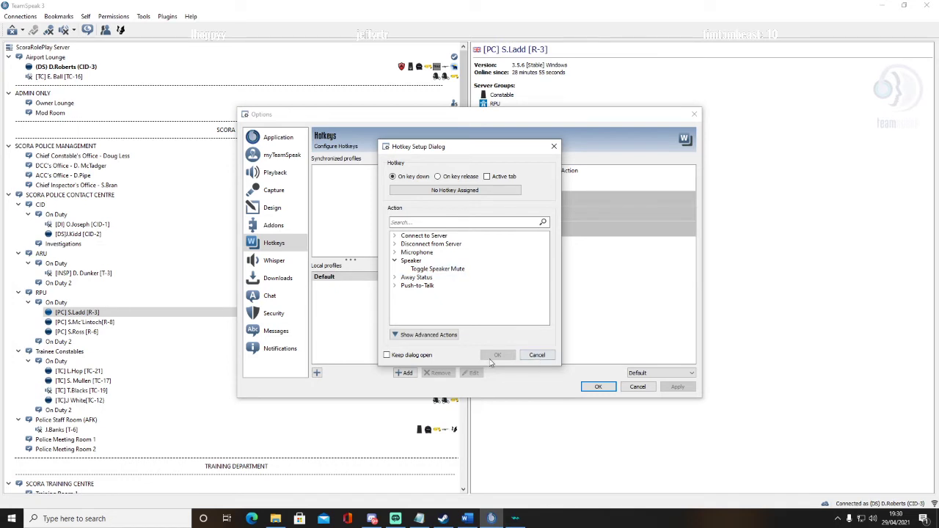
click(539, 359)
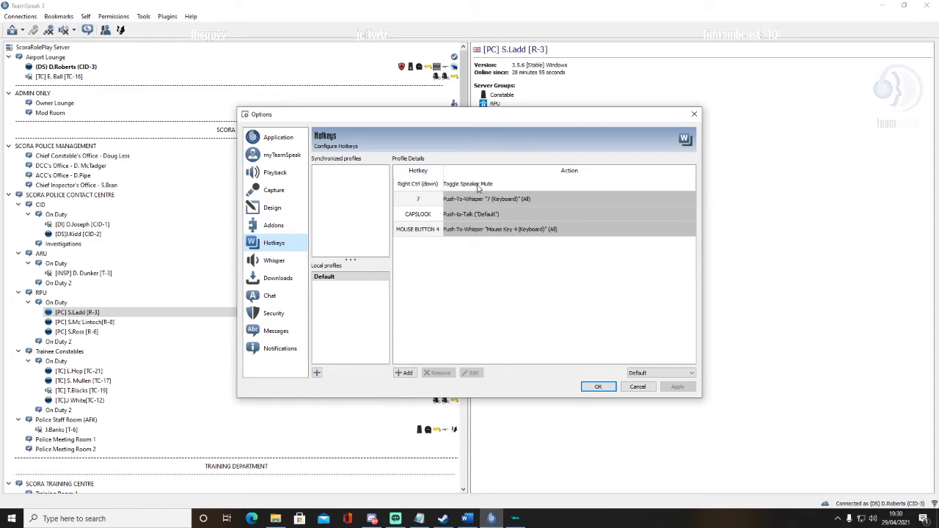
click(636, 389)
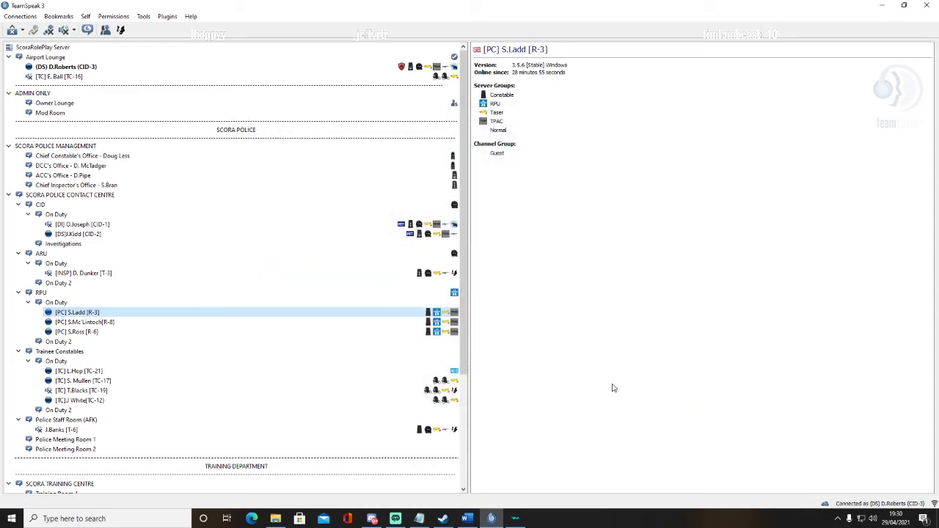
key(Caps_Lock)
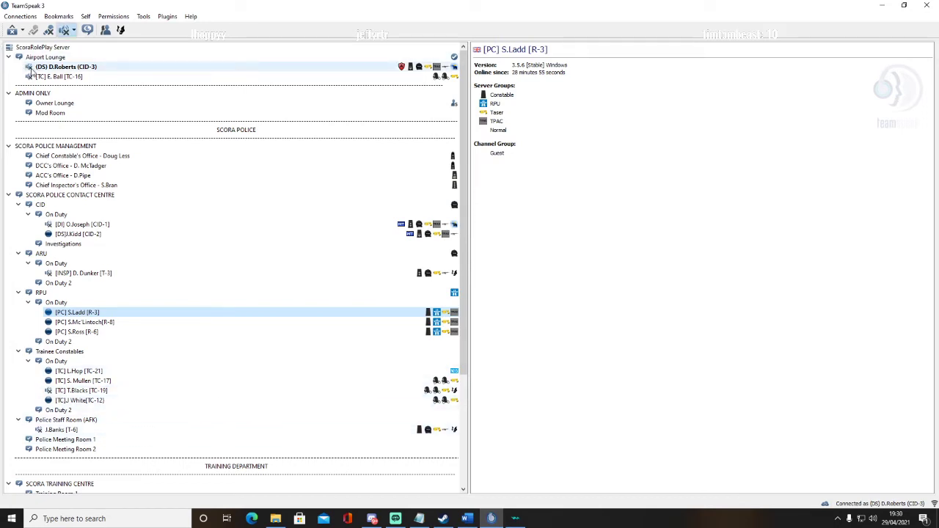
key(Caps_Lock)
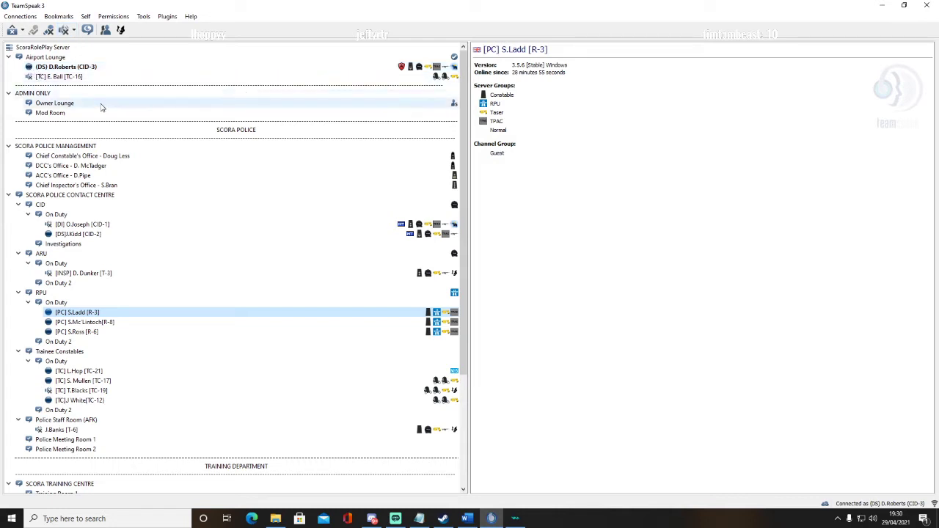
mouse_move(102, 108)
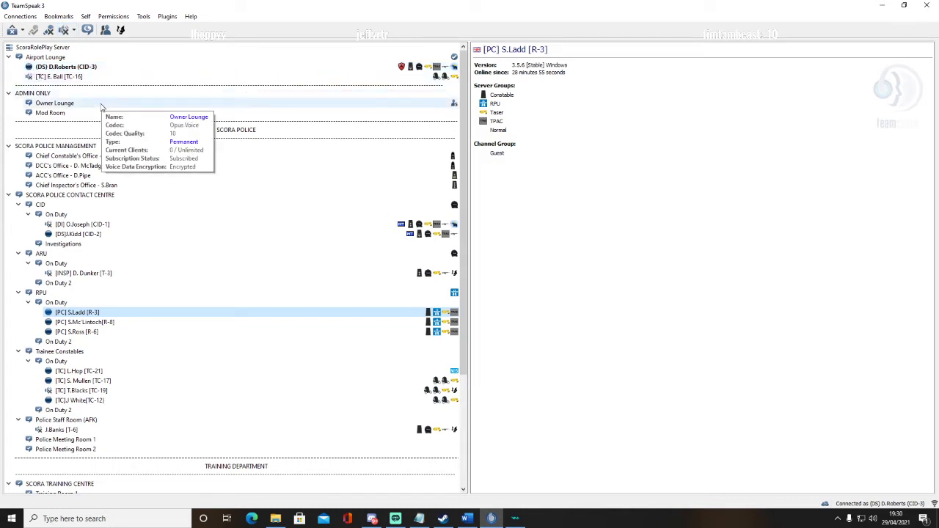
key(Caps_Lock)
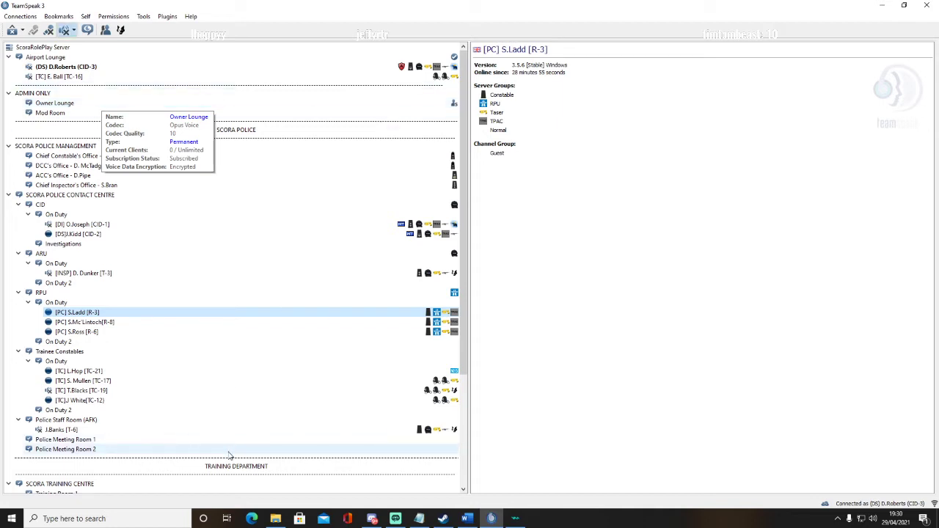
mouse_move(229, 456)
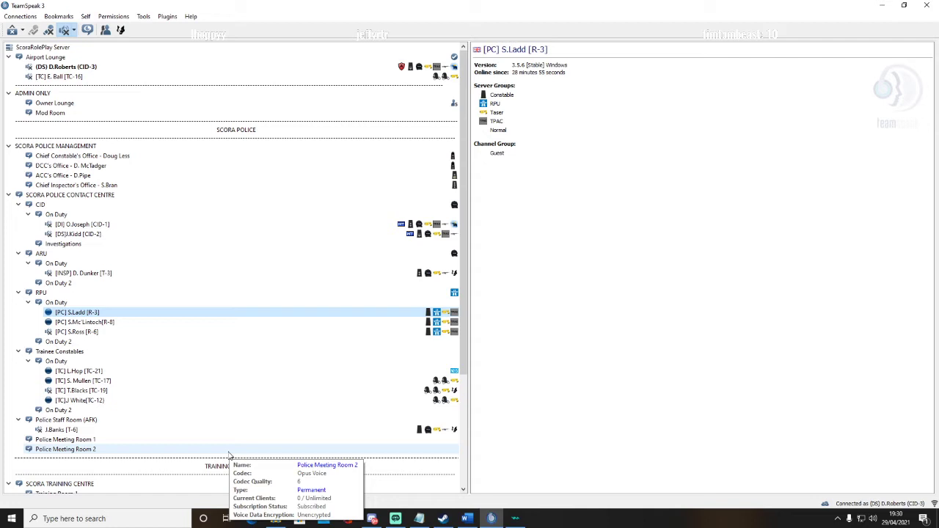
key(ctrl+m)
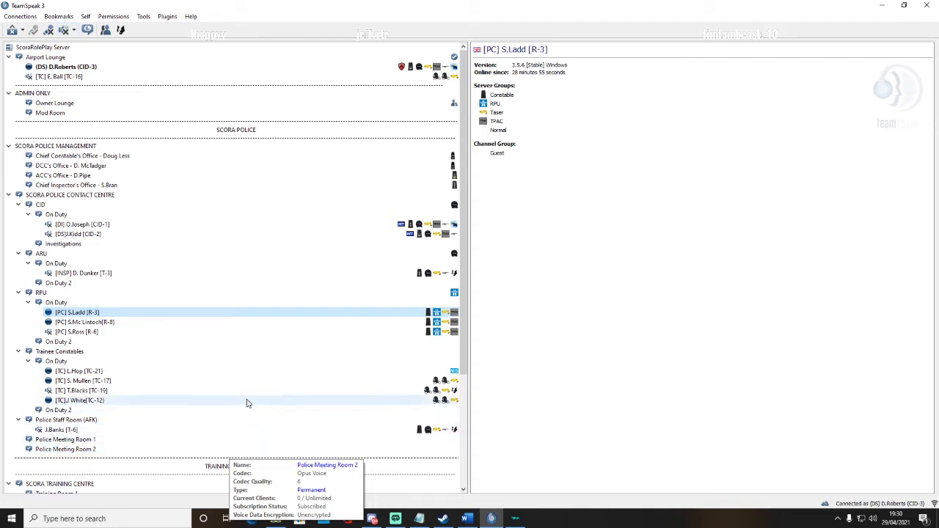
click(146, 20)
click(184, 228)
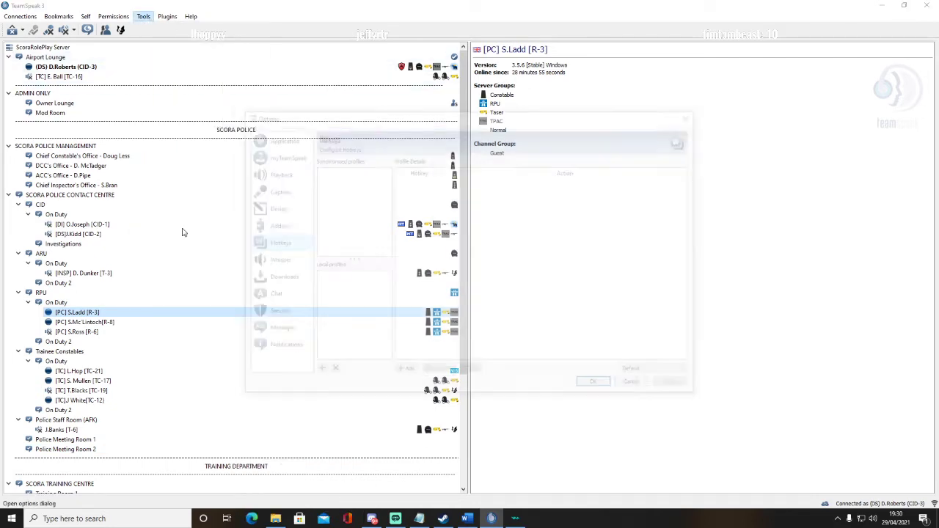
click(694, 113)
click(143, 17)
click(167, 92)
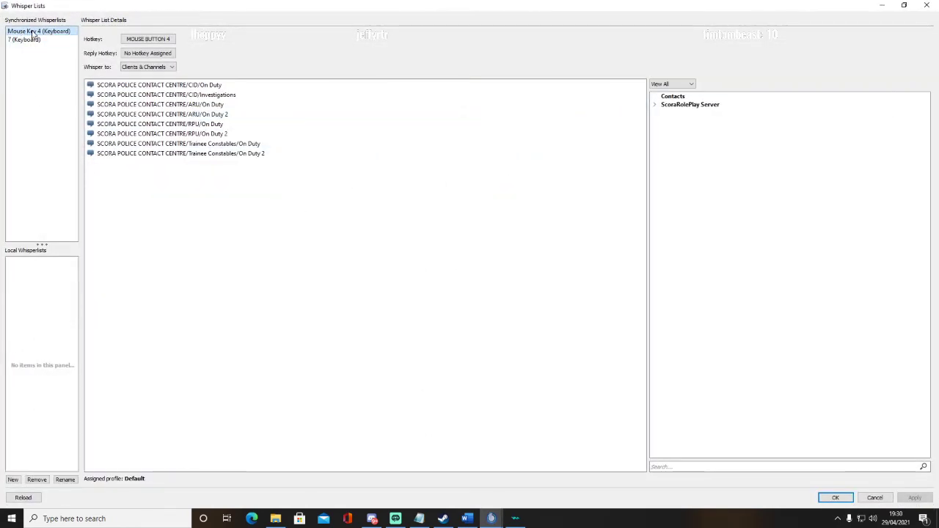
click(12, 480)
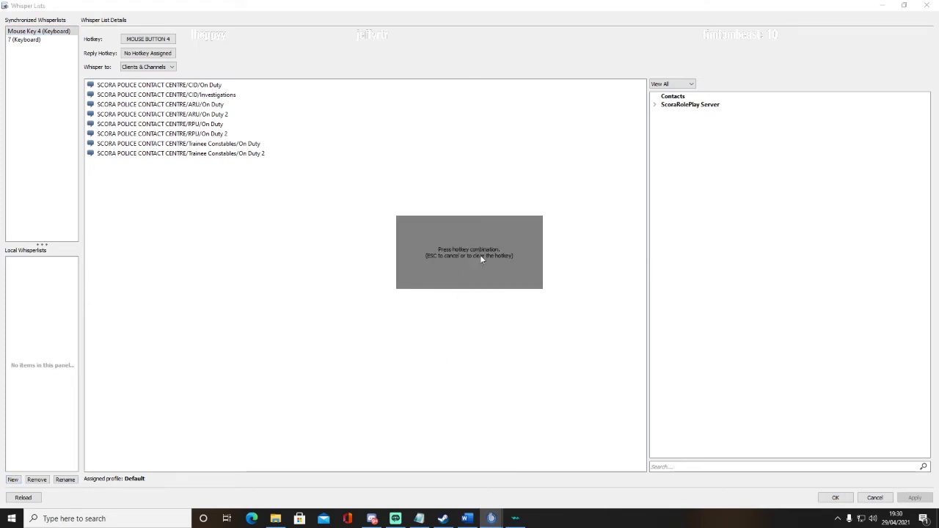
key(Escape)
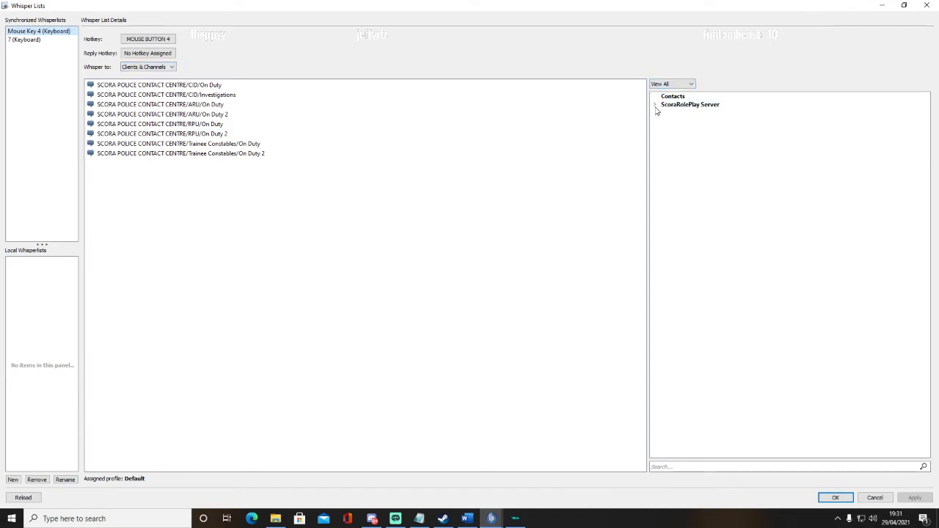
- Expand ScoraRolePlay Server and its Channels in the whisper list editor and scroll through them
click(655, 106)
click(665, 121)
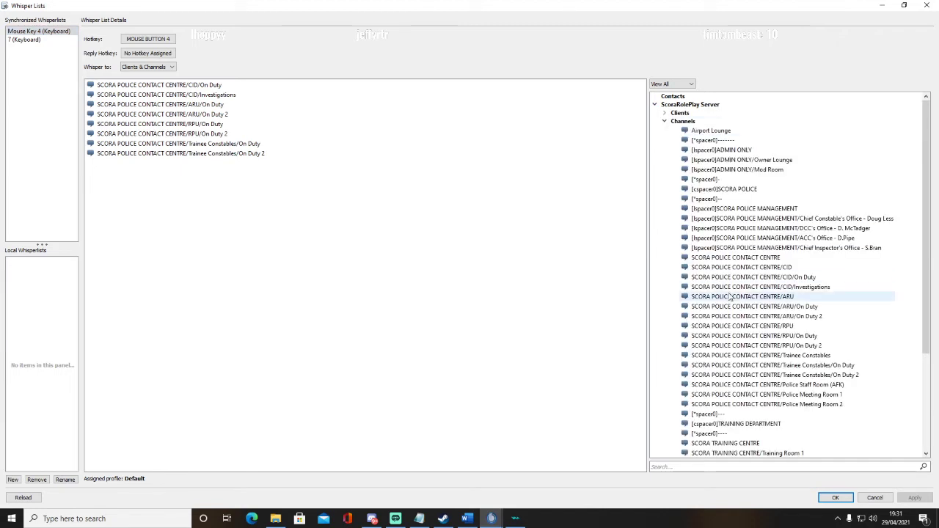
scroll(734, 297, down, 4)
scroll(736, 301, up, 3)
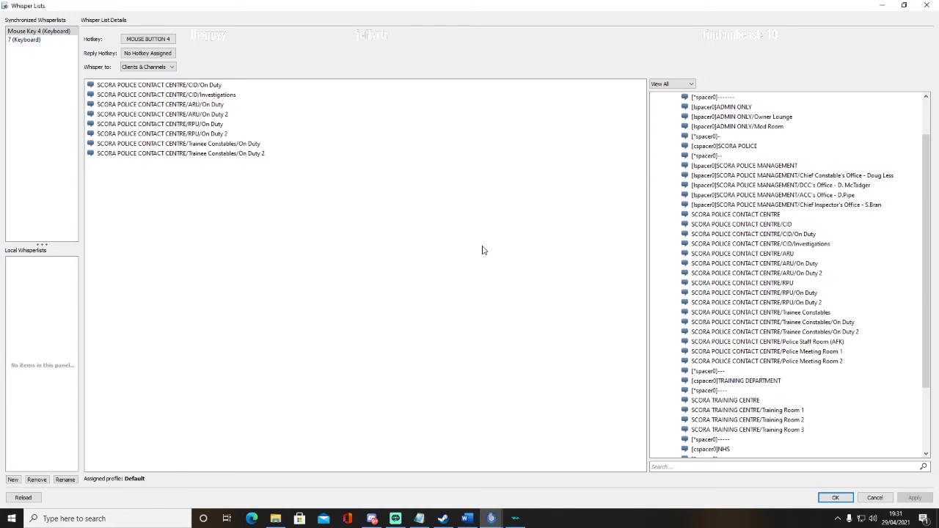
- Check the '7 (Keyboard)' whisper list's NHS CONTROL ROOM entries, then close Whisper Lists with OK
click(32, 40)
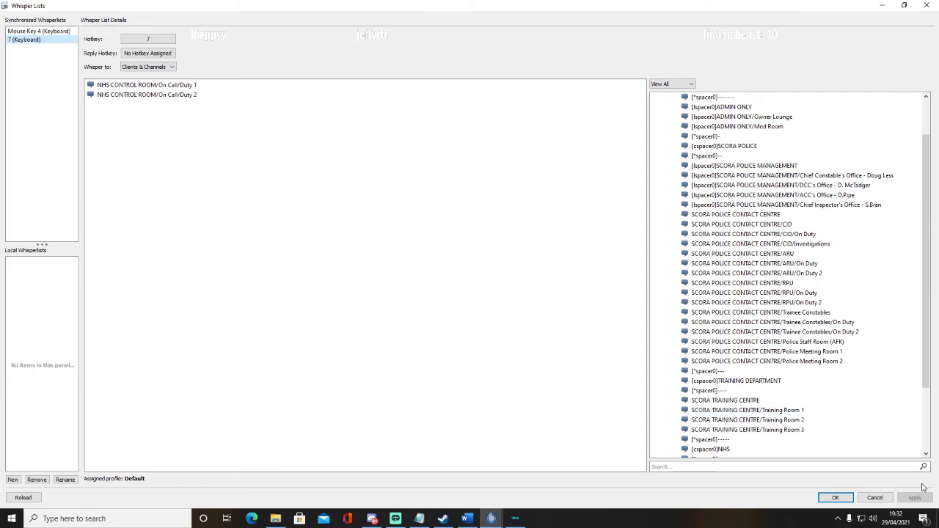
click(835, 499)
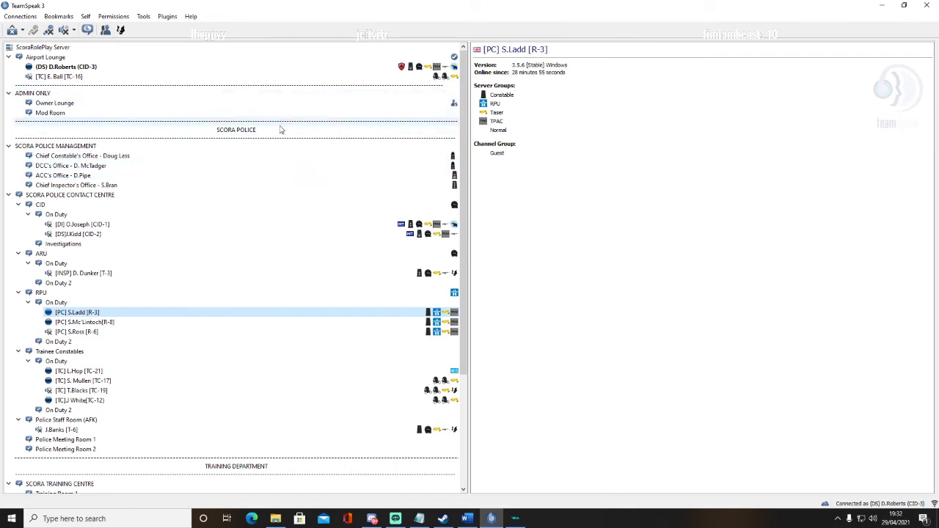
click(305, 139)
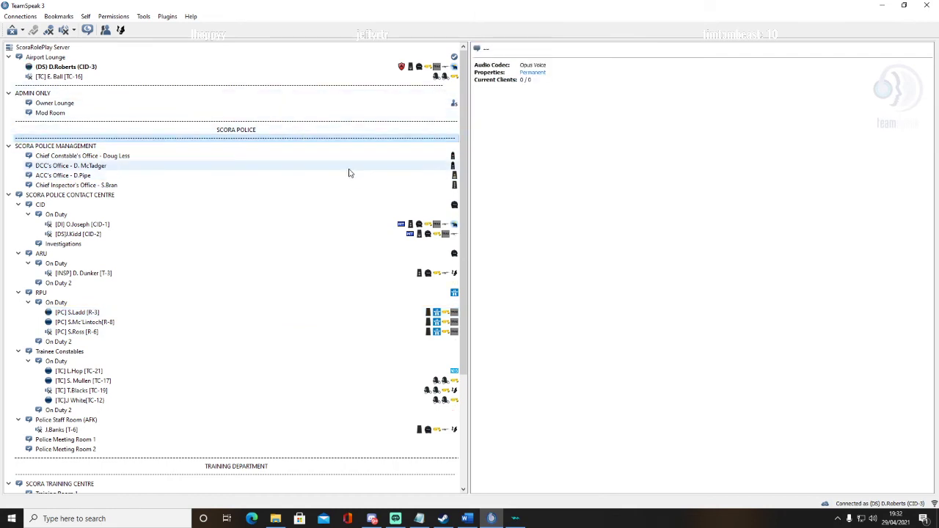
click(349, 158)
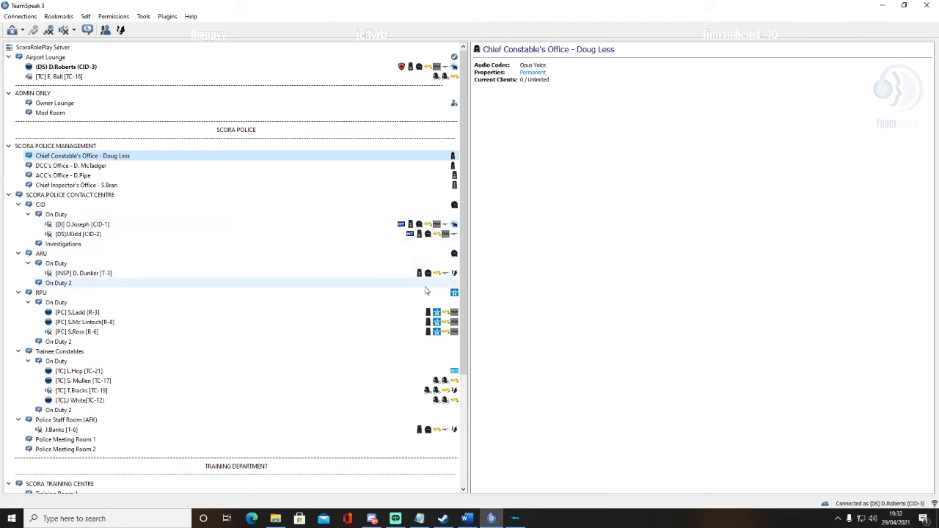
scroll(425, 293, down, 5)
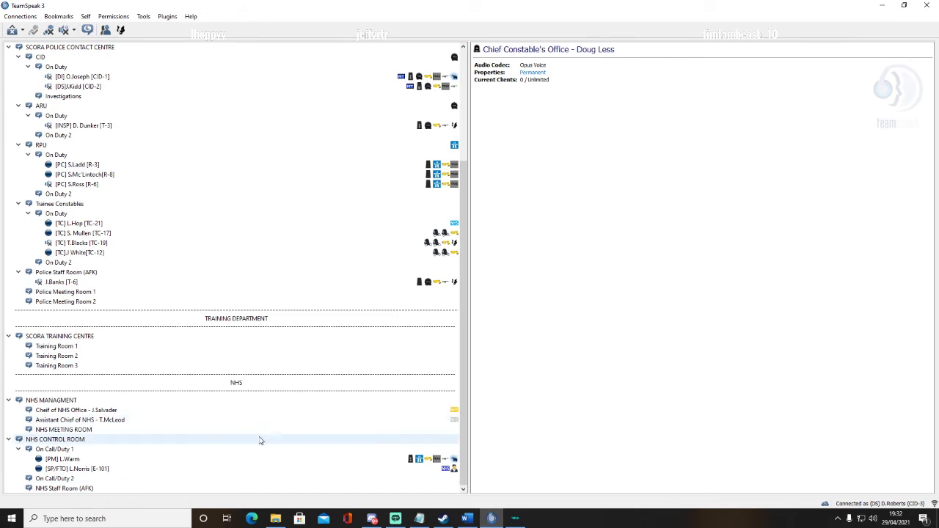
scroll(366, 447, up, 5)
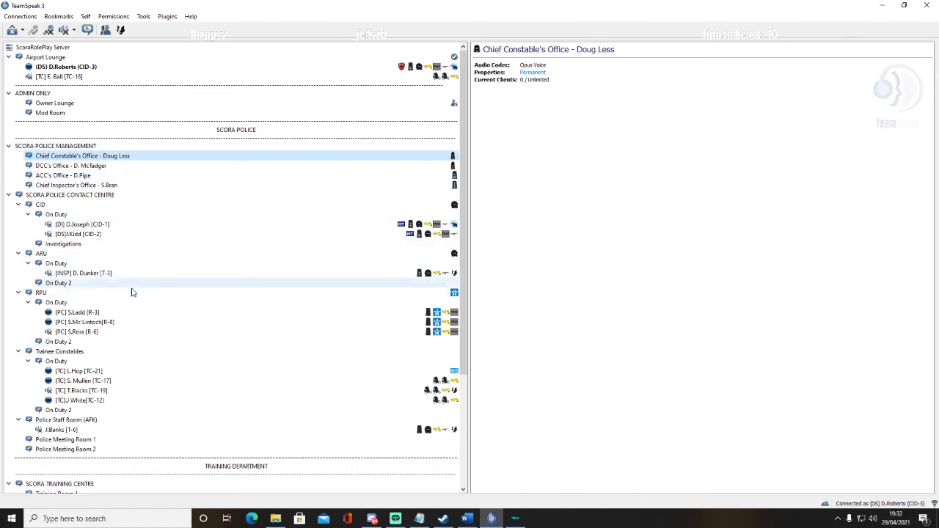
scroll(139, 304, down, 1)
scroll(141, 306, up, 1)
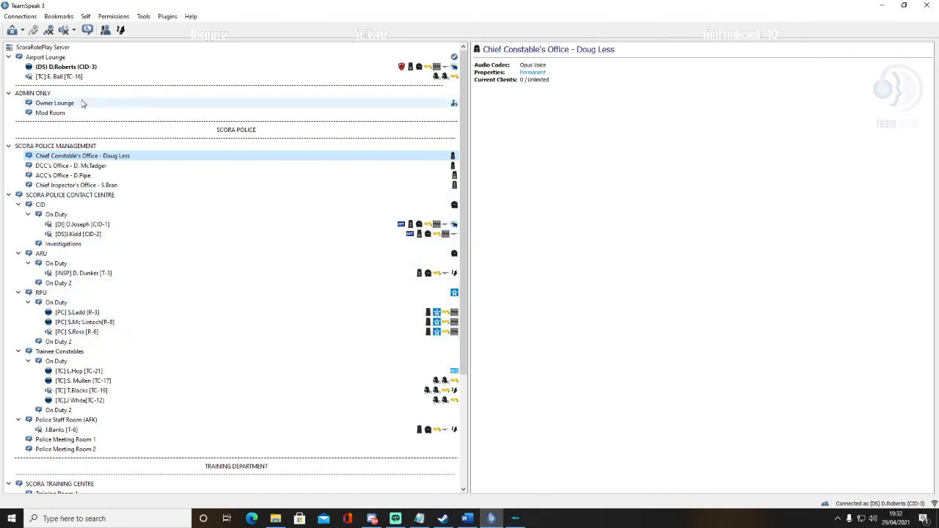
- Drag the trainee constable into DCC's Office and join that channel yourself
mouse_move(110, 76)
mouse_down()
mouse_move(72, 144)
mouse_move(75, 210)
mouse_move(94, 180)
mouse_move(86, 169)
mouse_up()
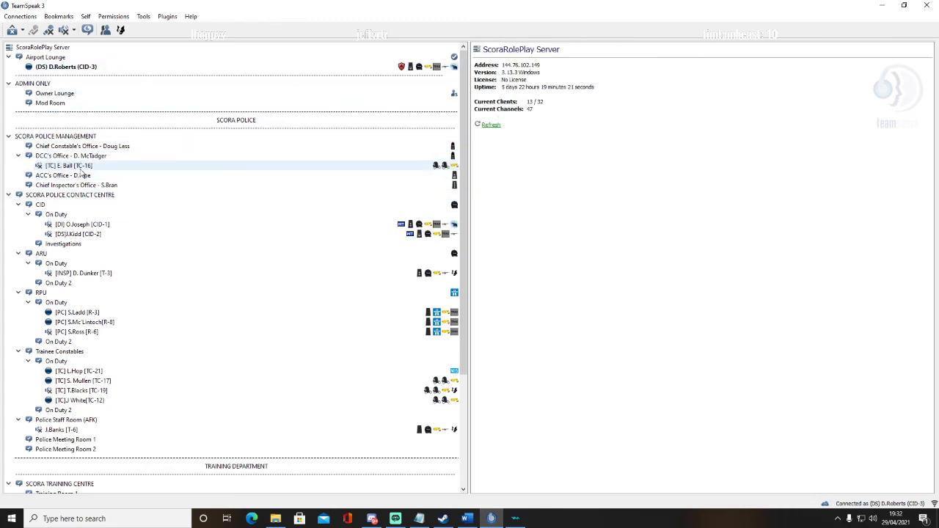
double_click(74, 156)
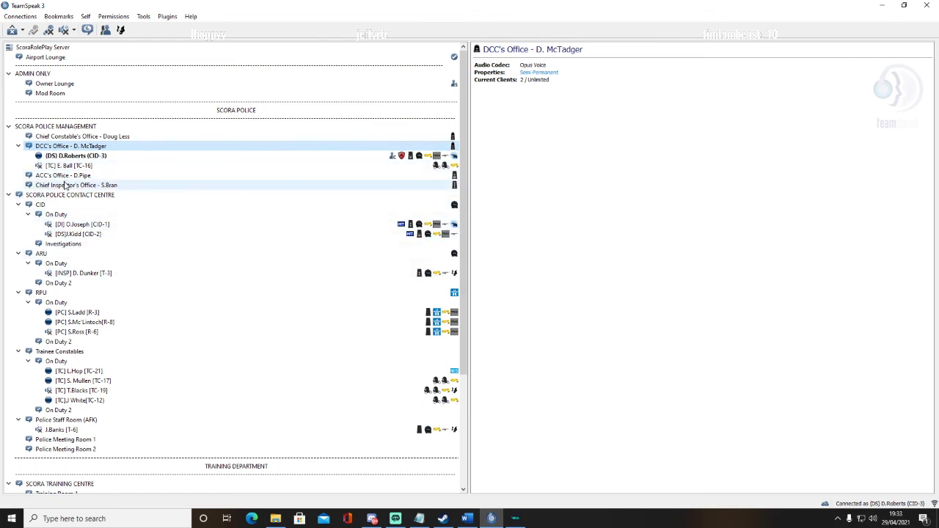
scroll(65, 183, down, 5)
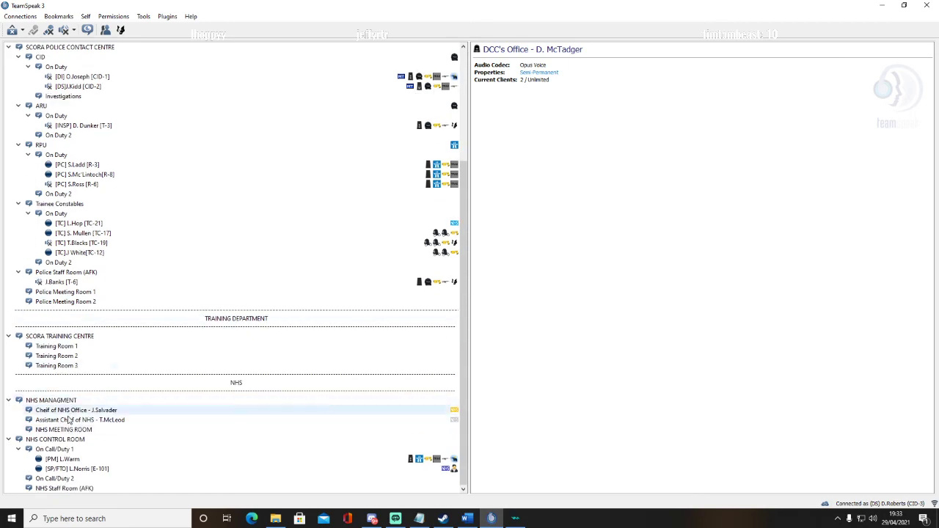
scroll(88, 435, up, 5)
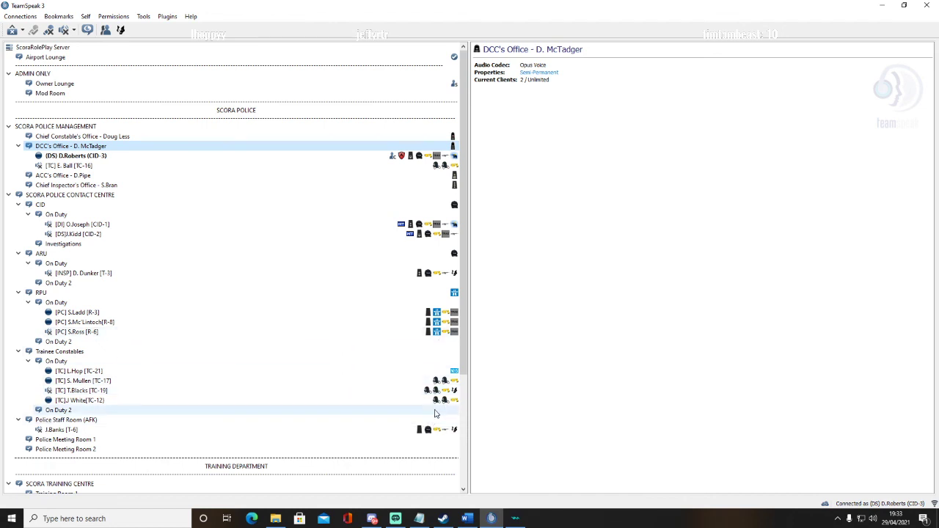
scroll(429, 411, down, 3)
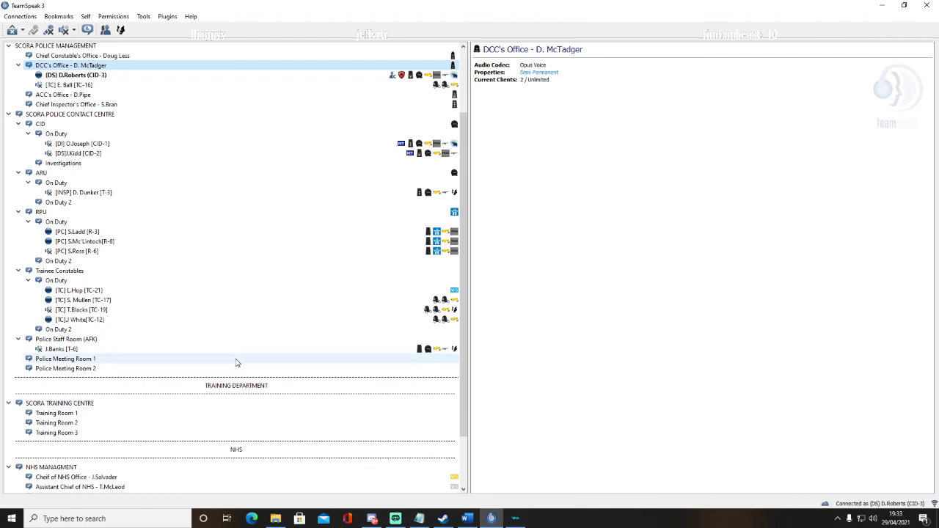
scroll(272, 398, up, 2)
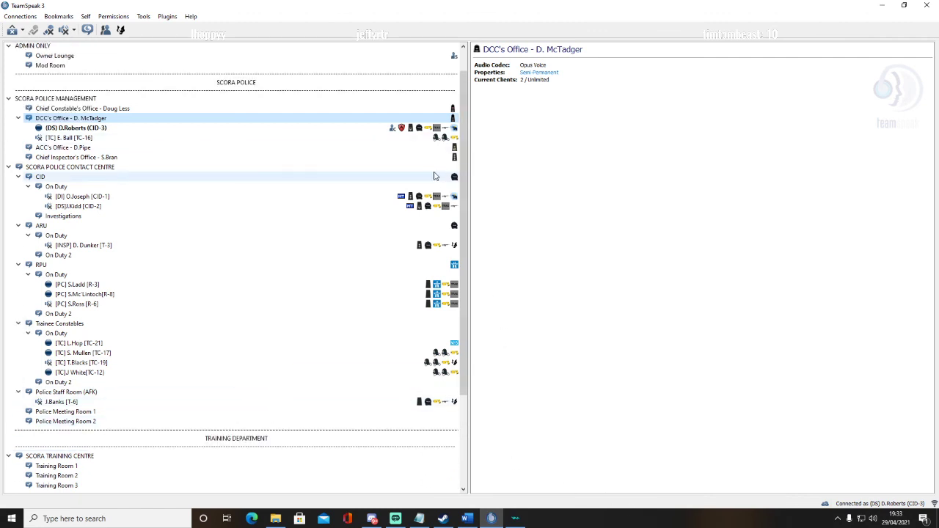